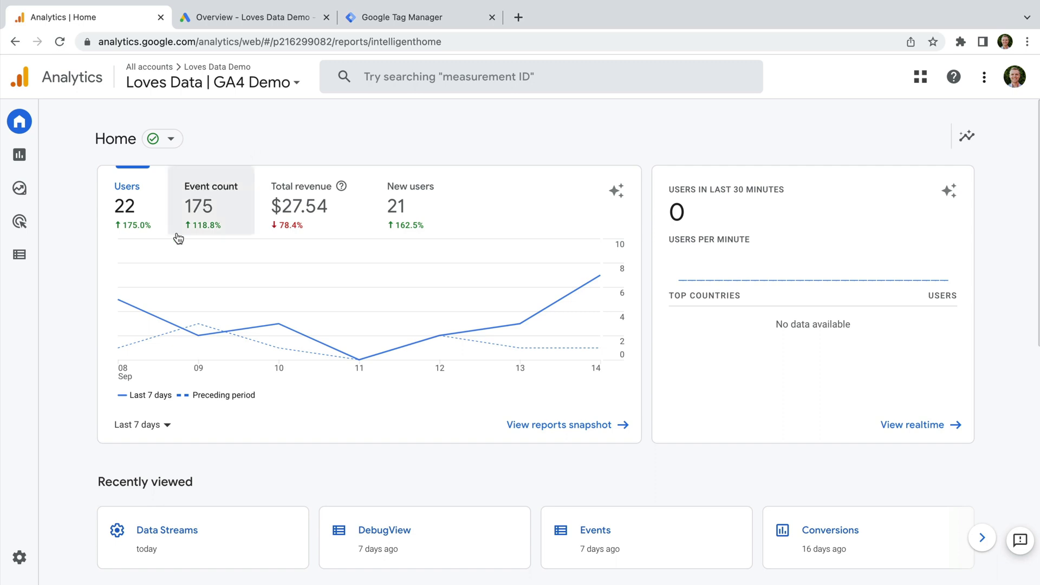
Display the manual Google tag code for the Loves Data Demo web stream
click(27, 564)
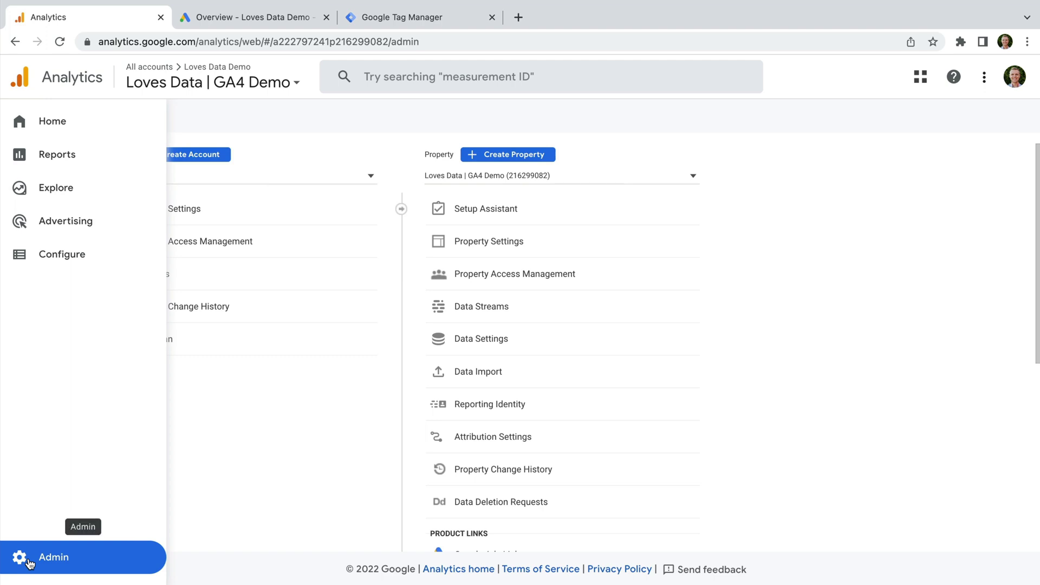
click(487, 318)
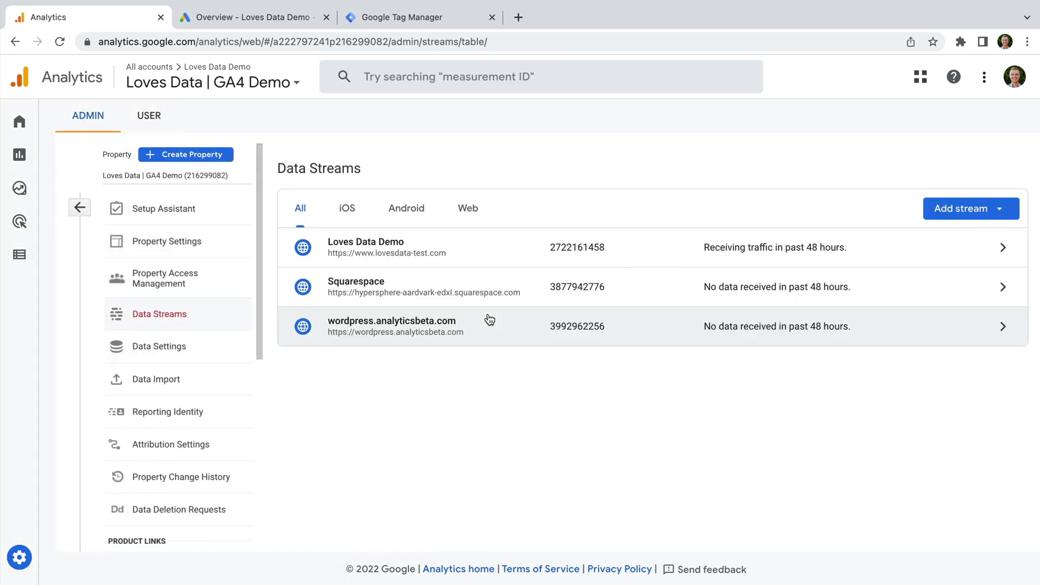
click(492, 249)
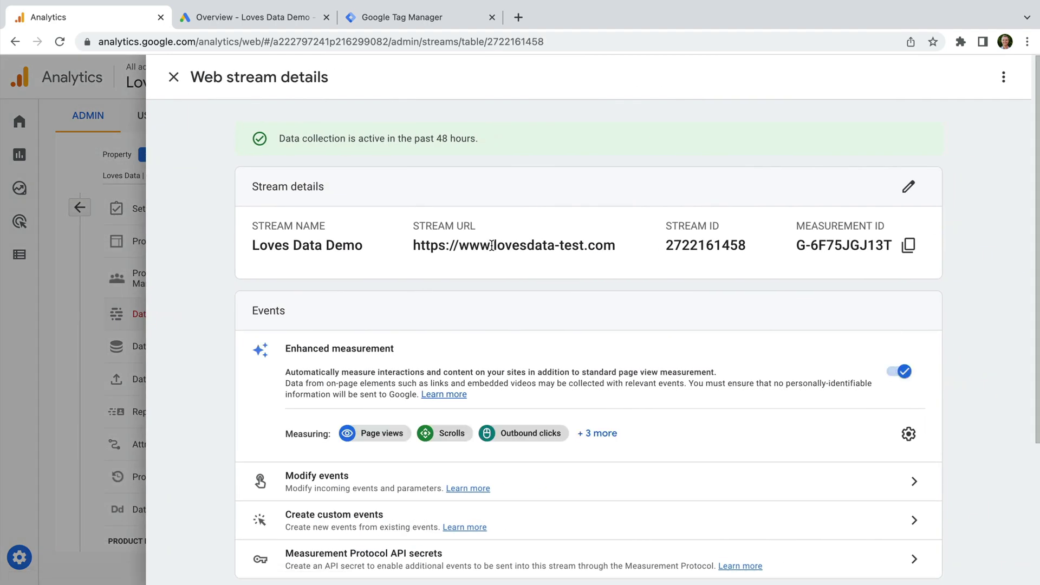
scroll(490, 246, down, 3)
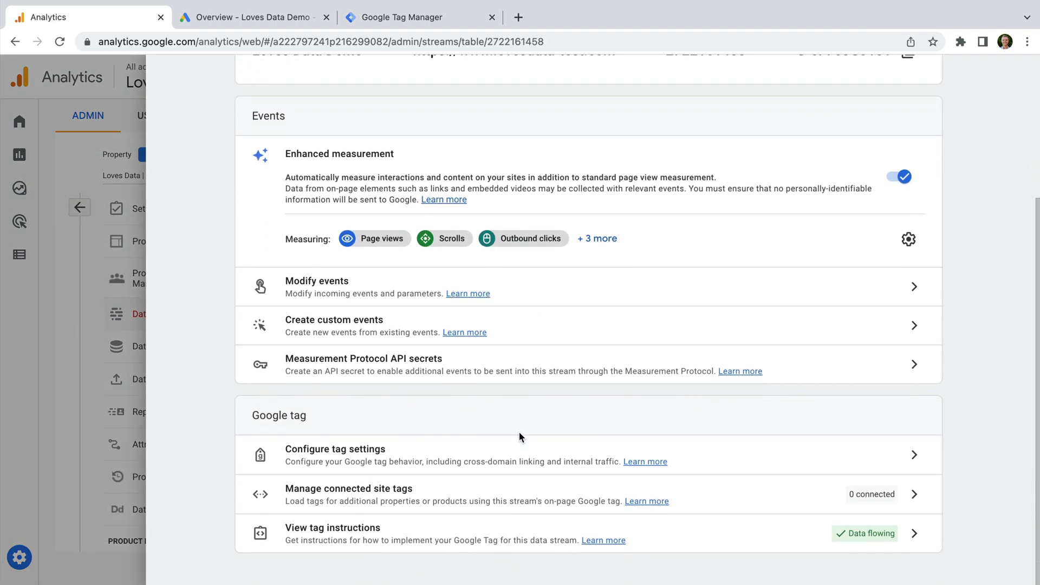
click(911, 536)
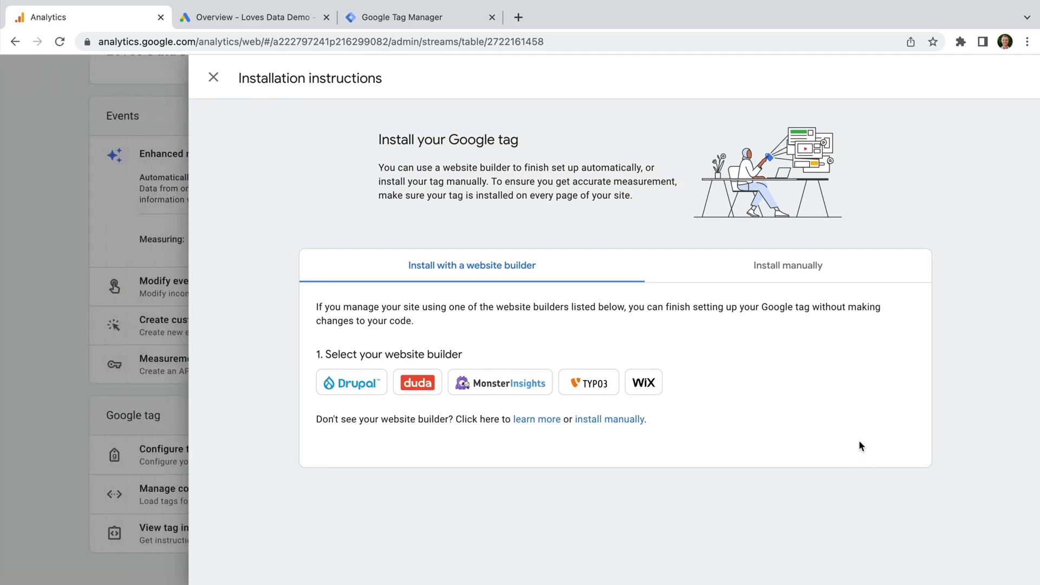
click(792, 274)
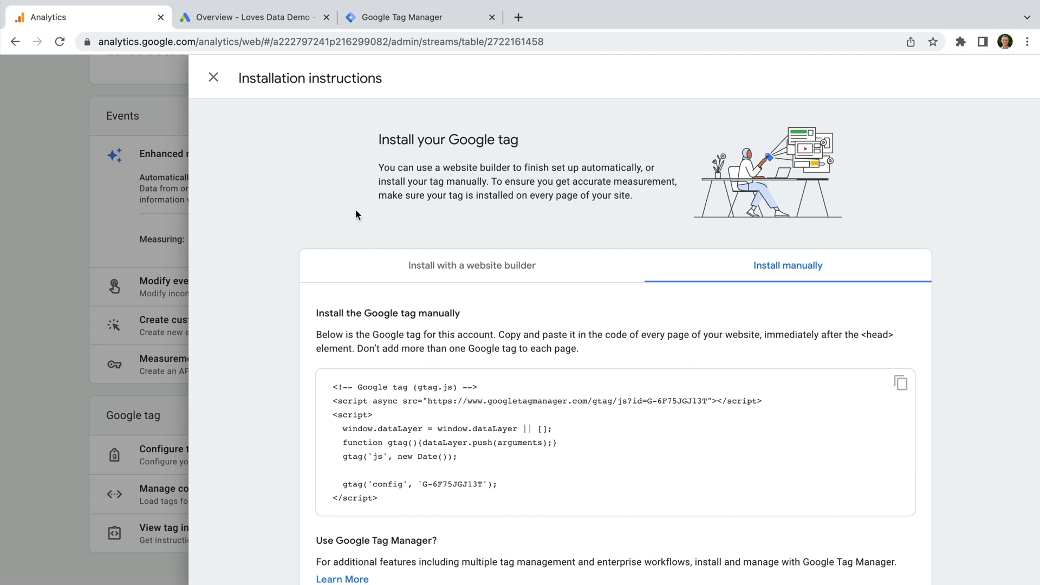
click(290, 21)
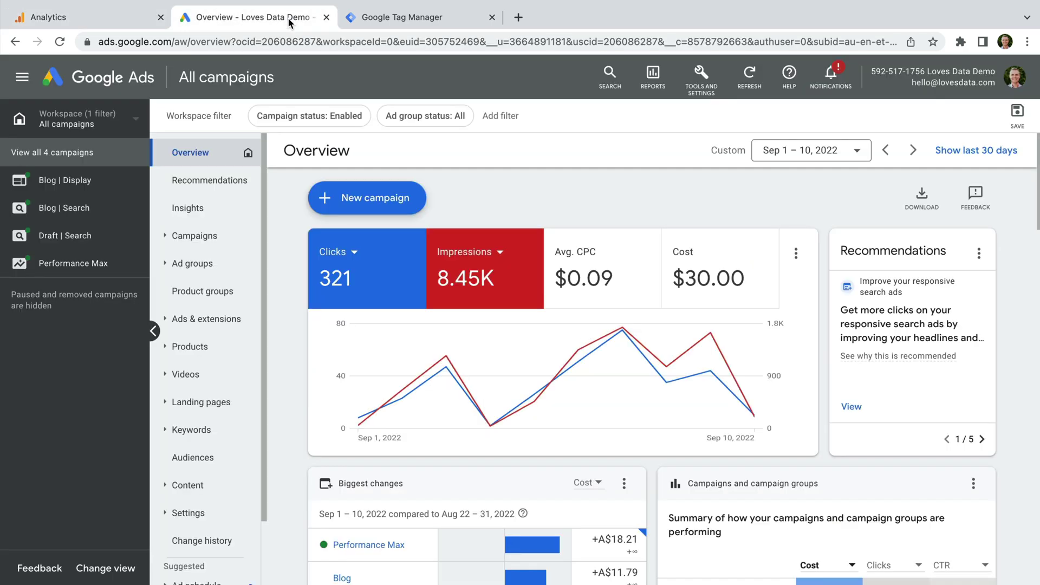
Display the Google Ads manual install code for the Loves Data Demo Google tag
click(716, 86)
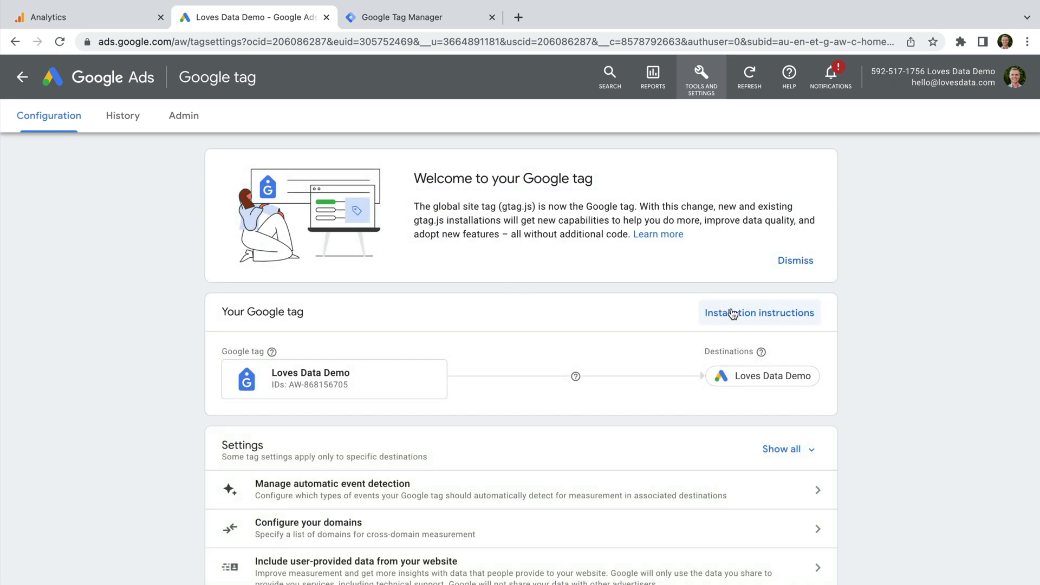
scroll(732, 314, down, 1)
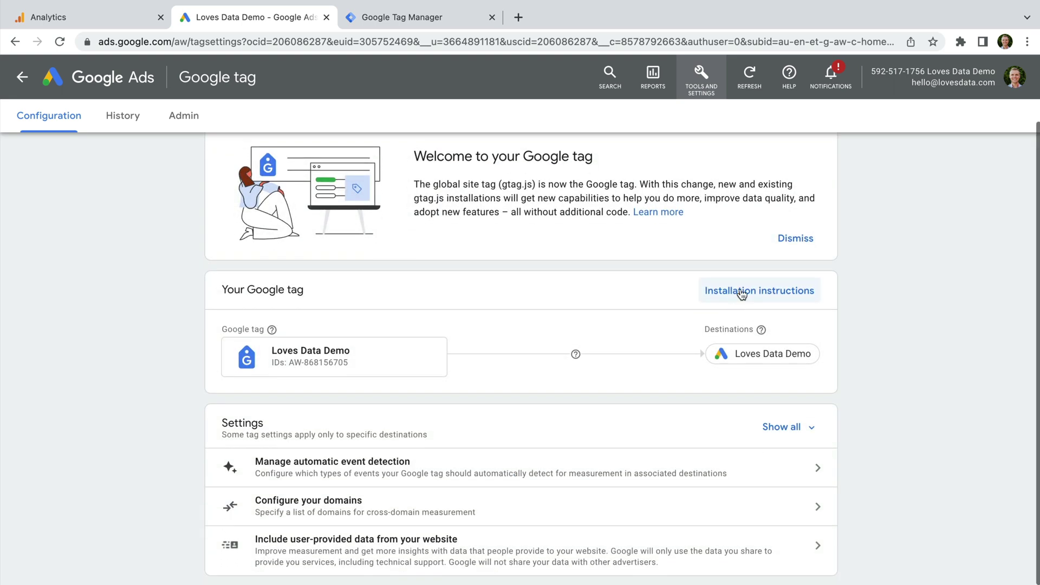
click(743, 291)
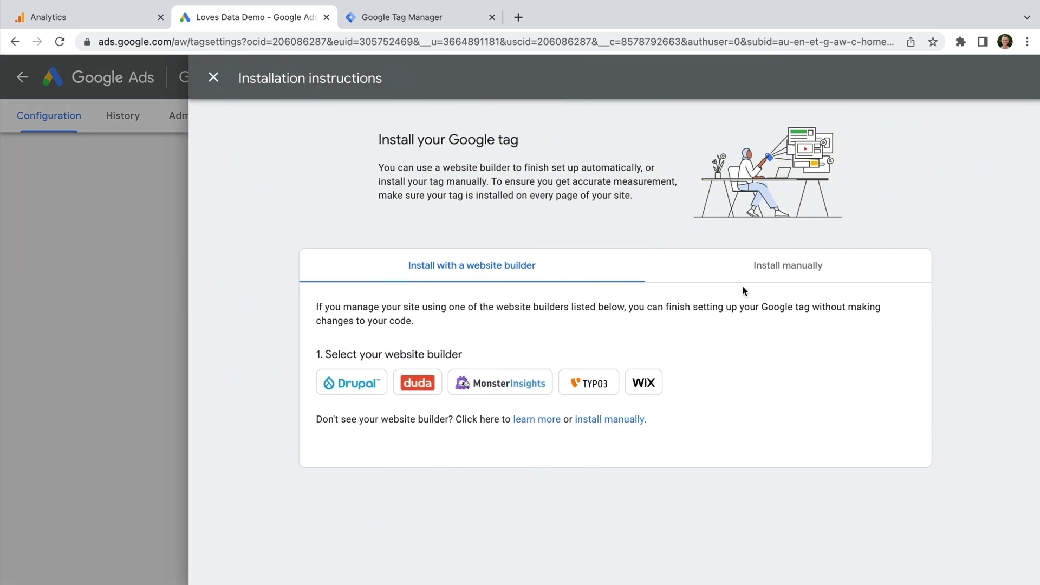
click(769, 271)
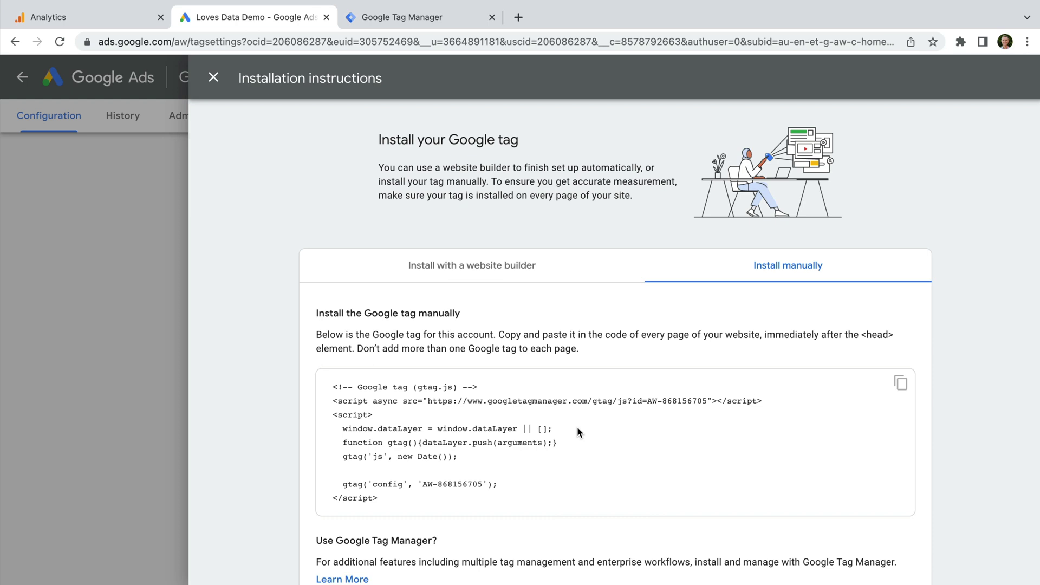
click(436, 18)
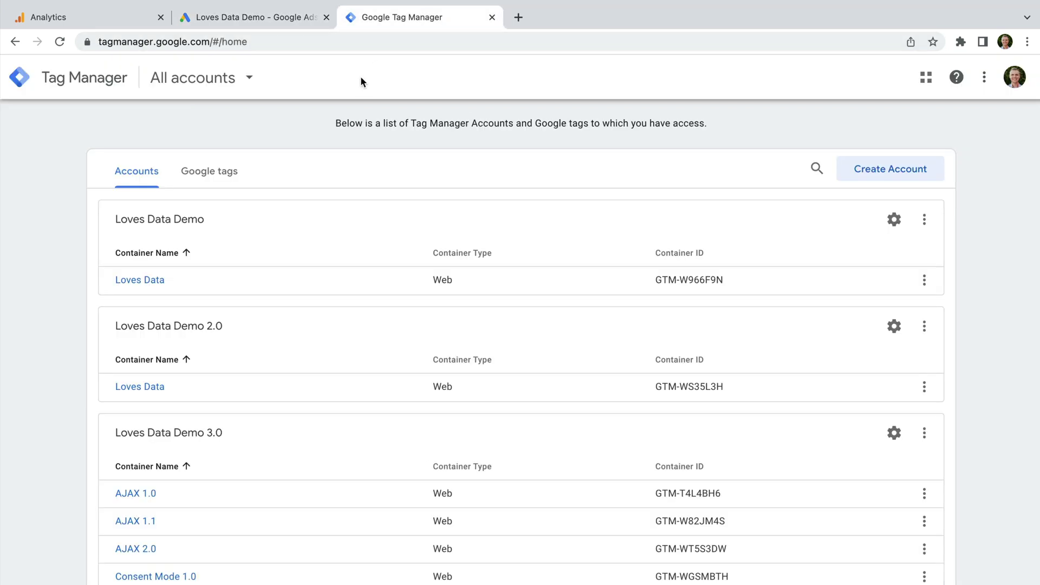
Display the manual gtag.js code for the Loves Data Demo (GA4) Google tag in Tag Manager
click(209, 182)
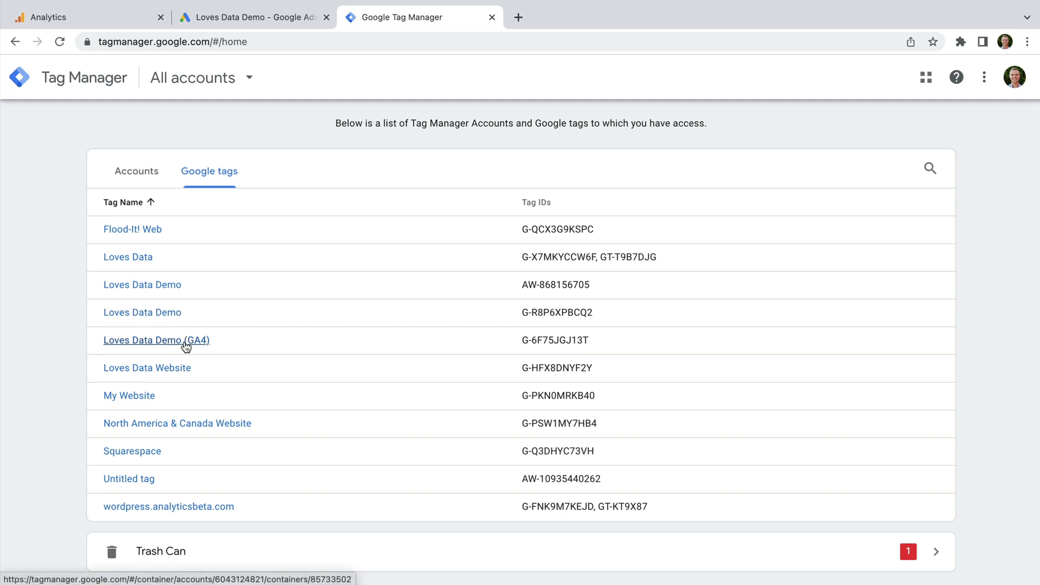
click(185, 344)
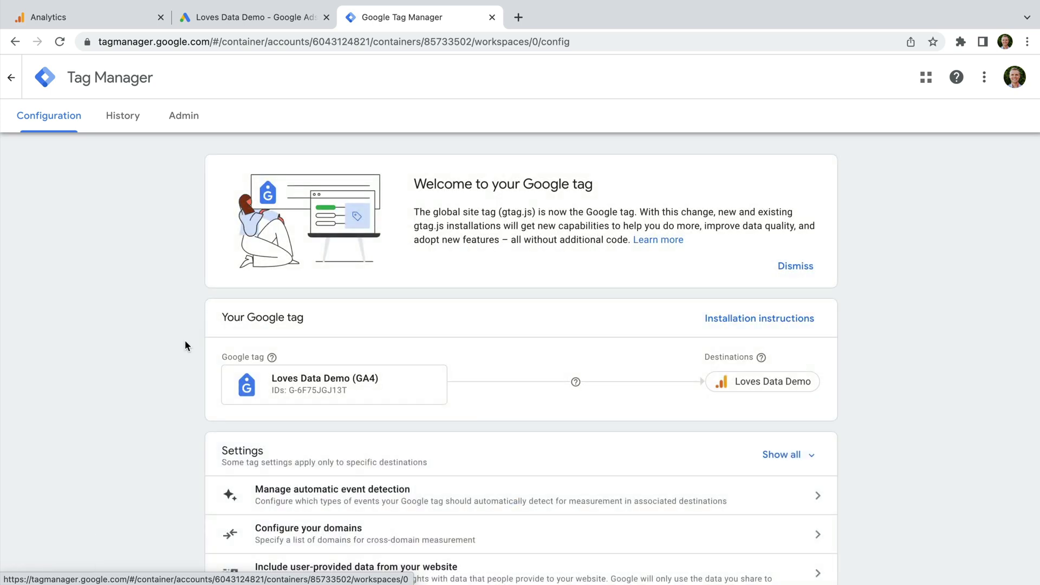
click(779, 325)
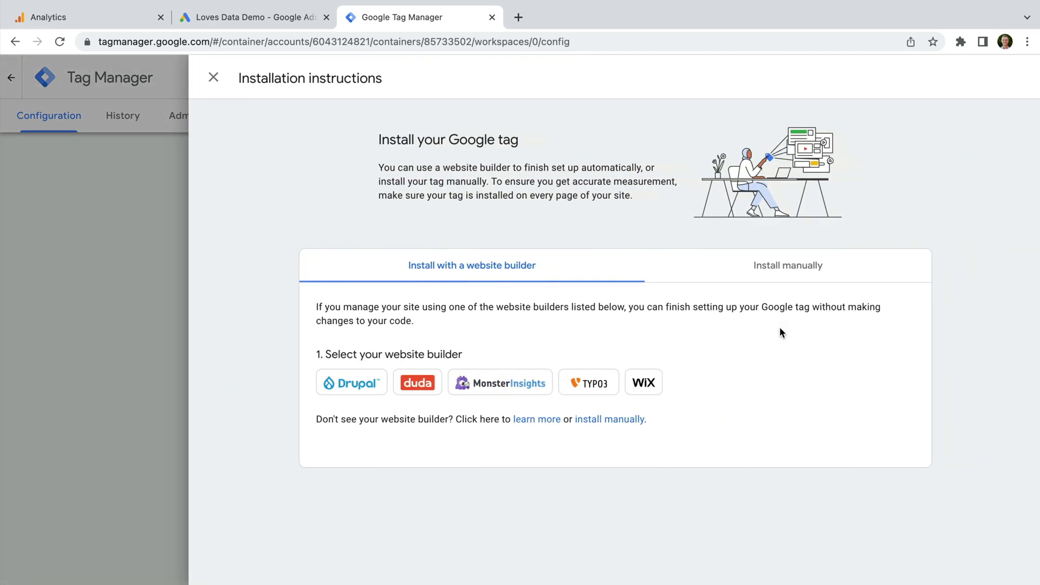
click(785, 273)
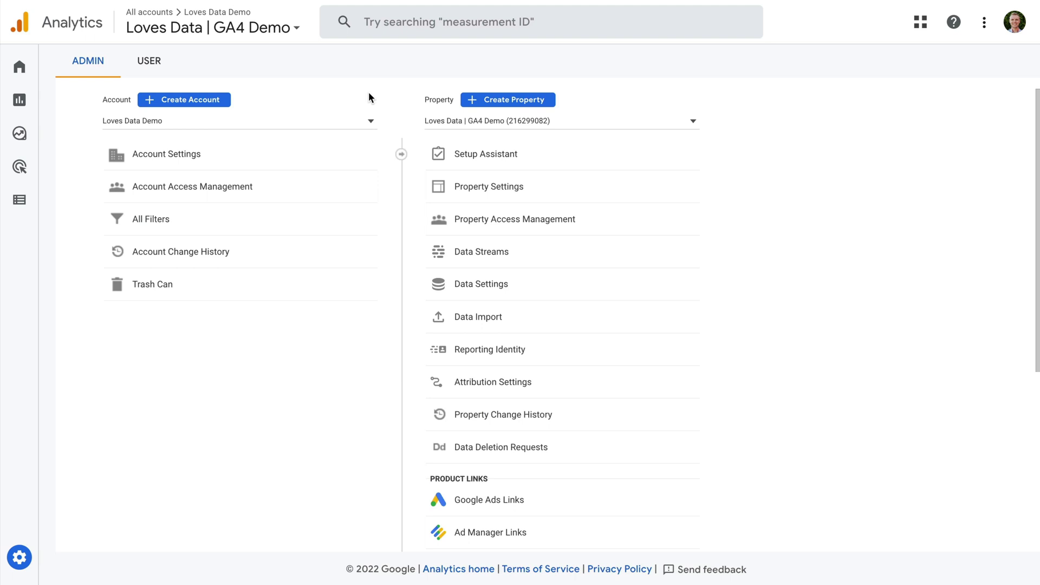
Review all settings of the Loves Data Demo stream's Google tag and reach its admin options
click(522, 253)
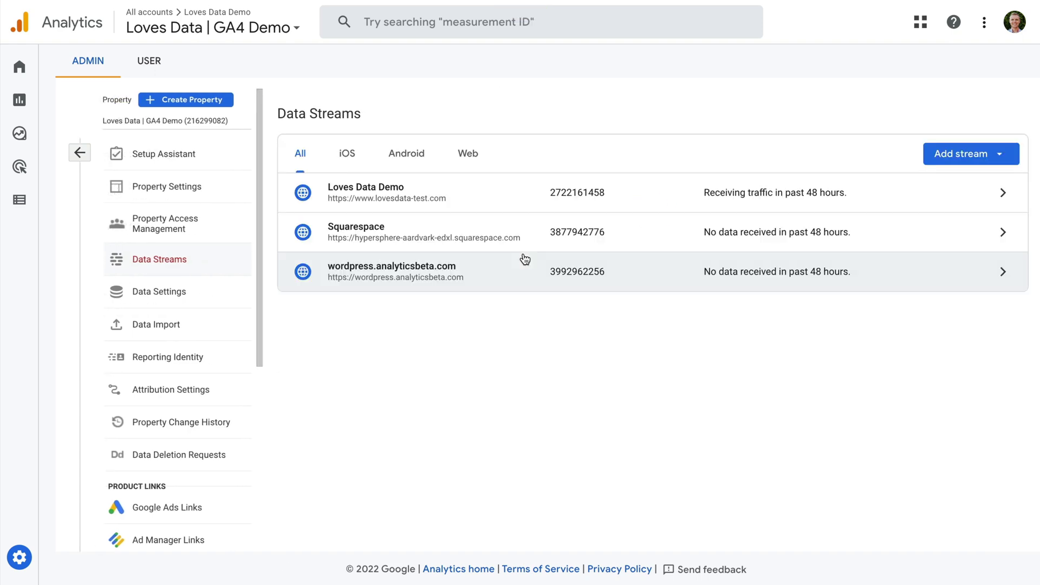
click(506, 204)
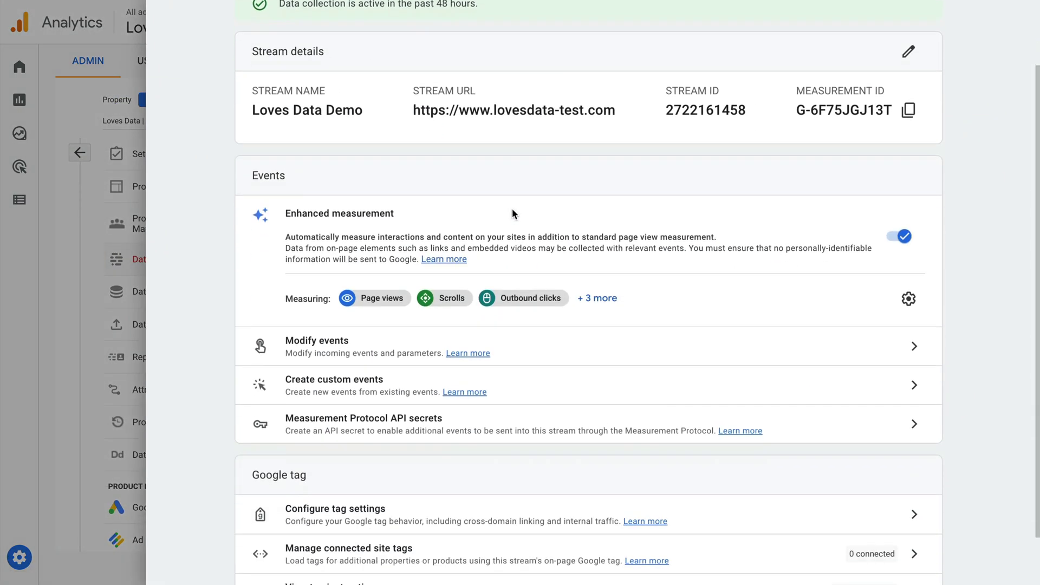
scroll(513, 214, down, 2)
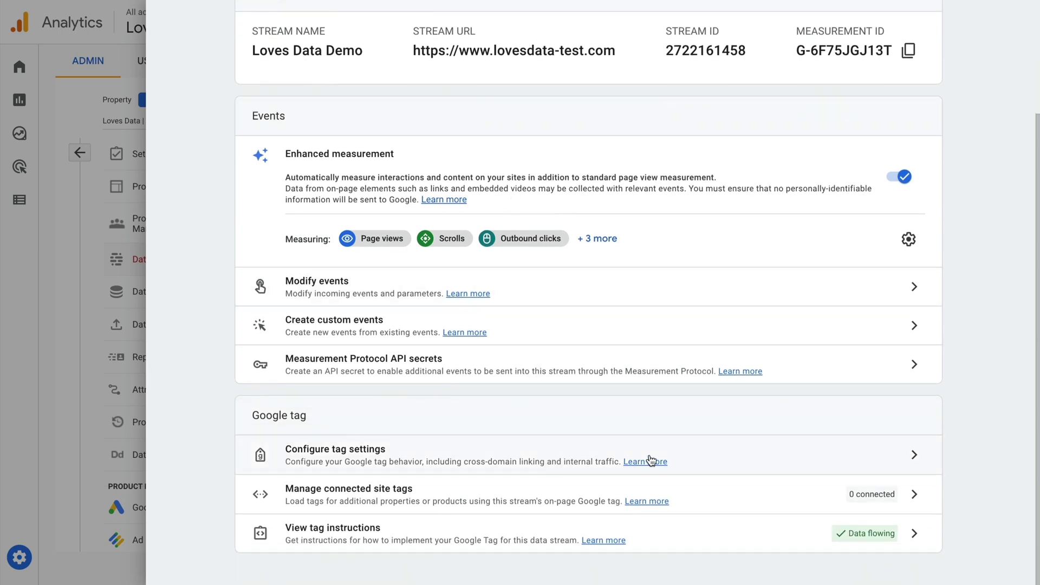
click(912, 456)
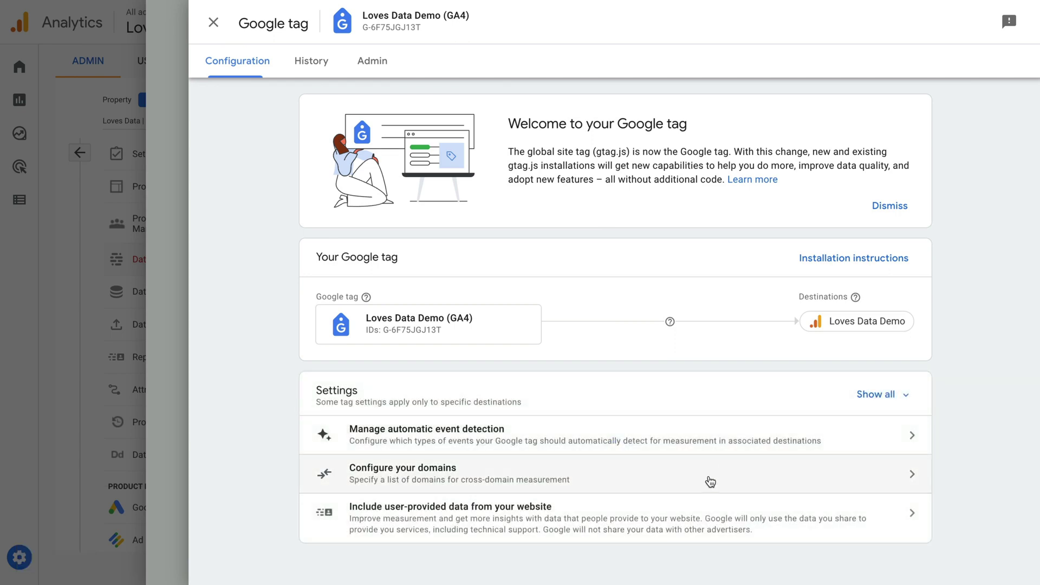
click(881, 400)
scroll(890, 407, down, 1)
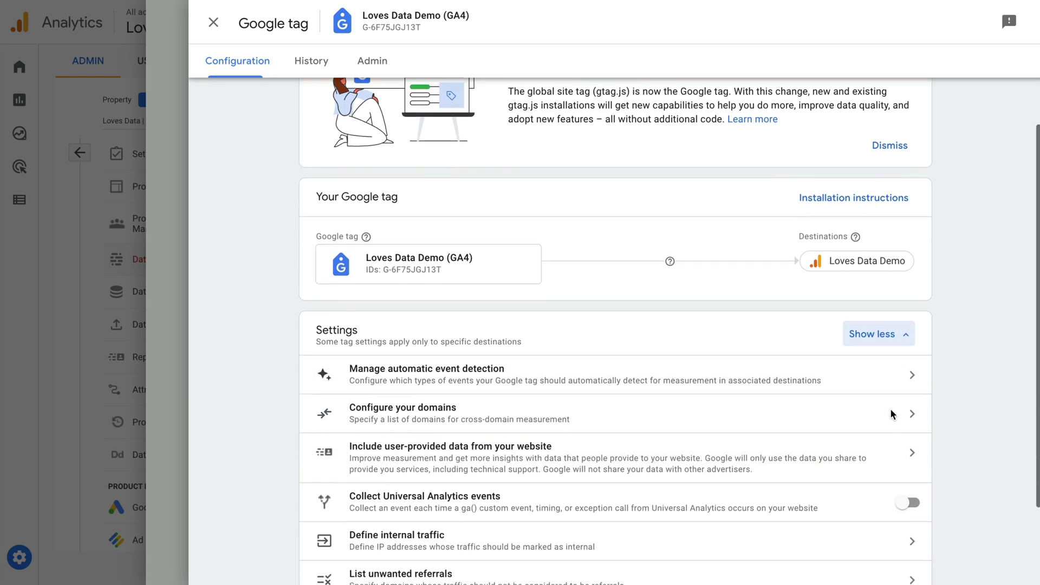
scroll(891, 415, down, 1)
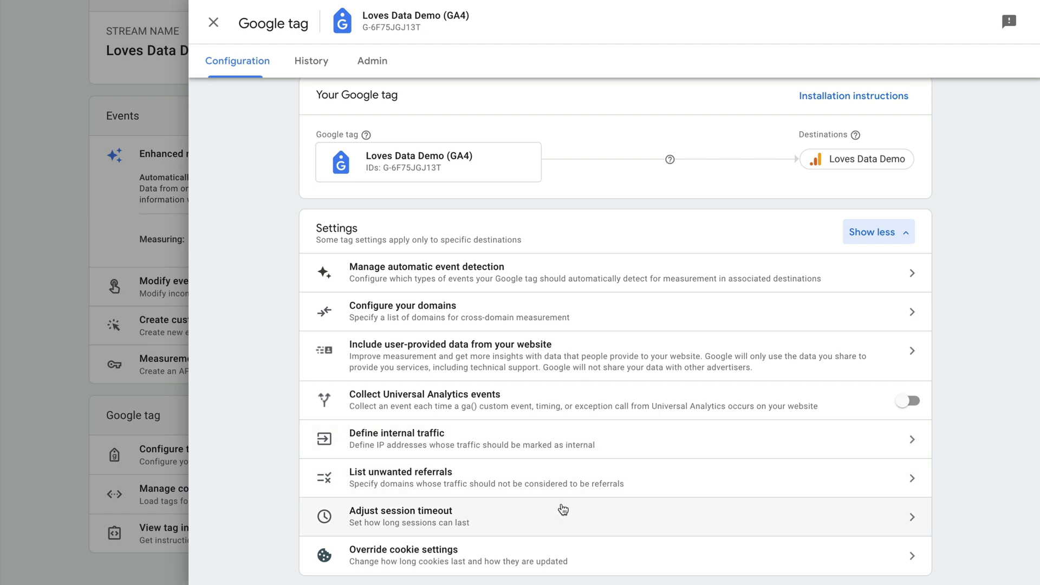
click(366, 134)
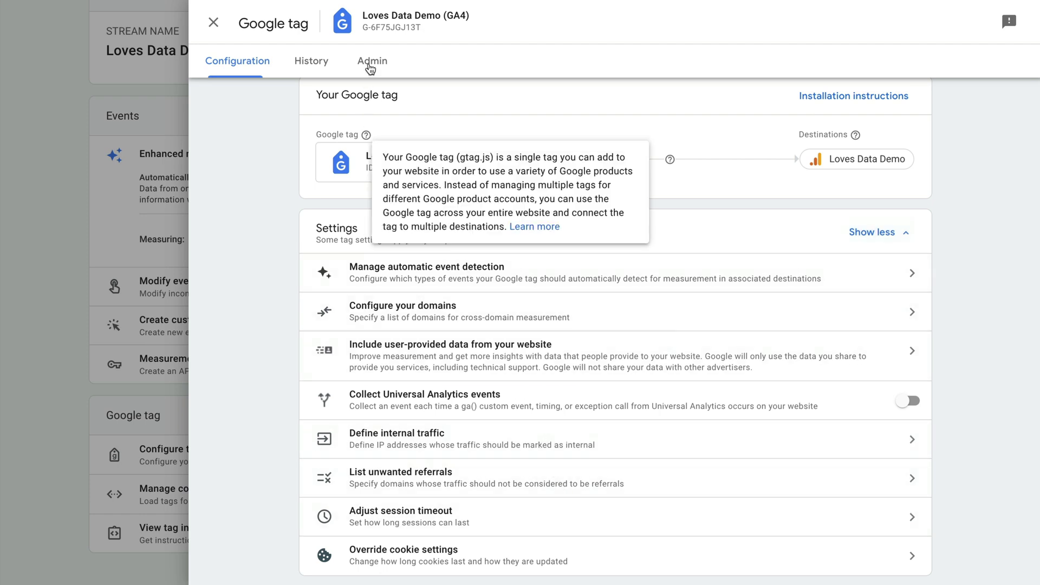
click(371, 65)
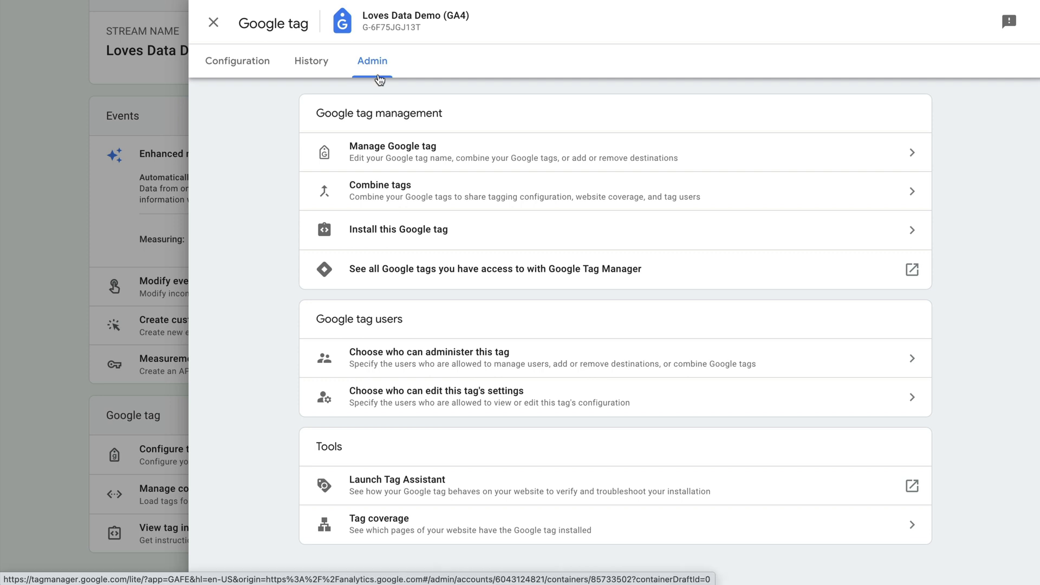
Abandon combining with tag G-R8P6XPBCQ2, then begin adding a new destination
click(437, 150)
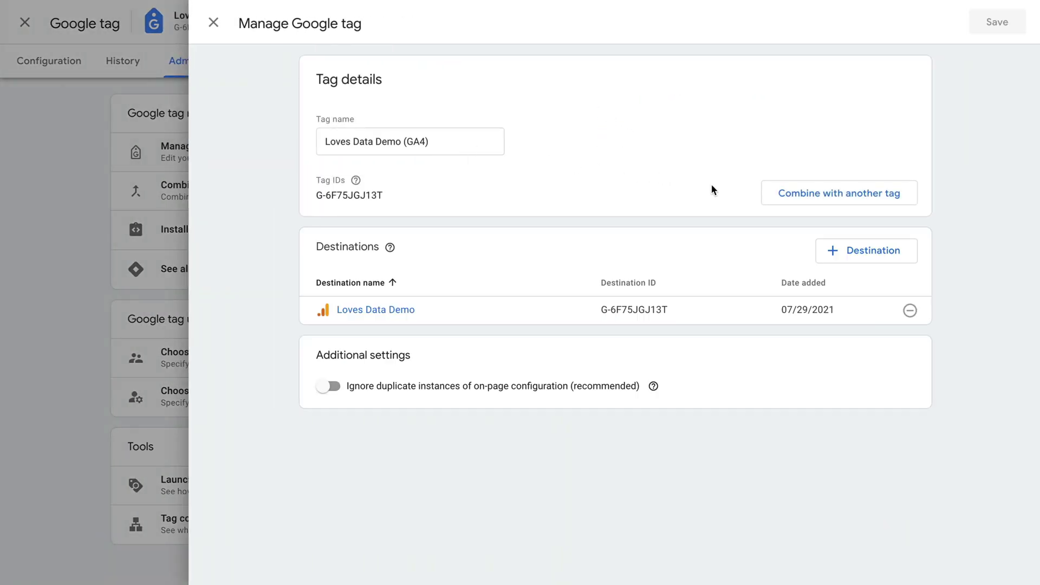
click(790, 196)
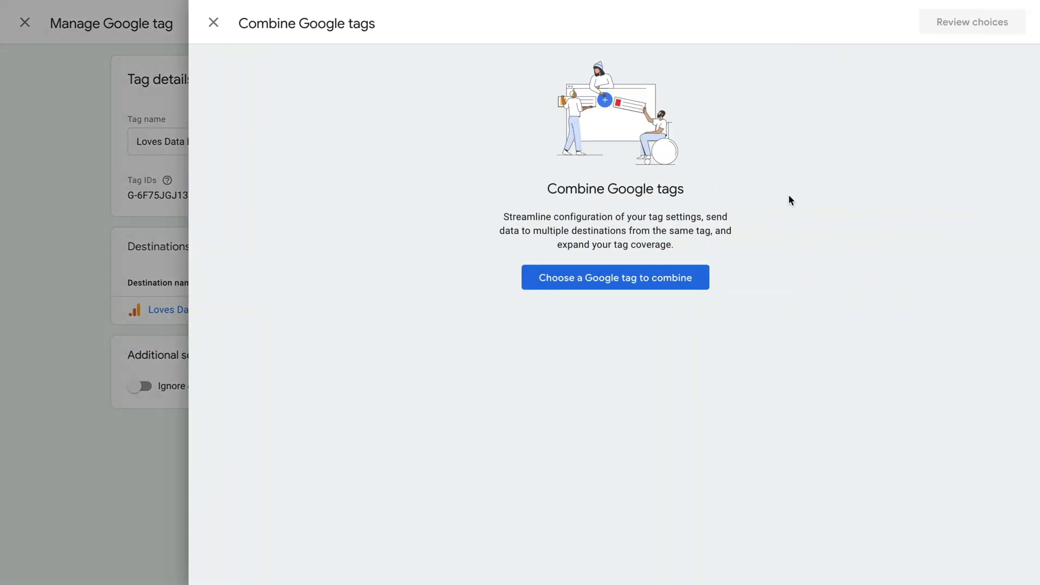
click(633, 278)
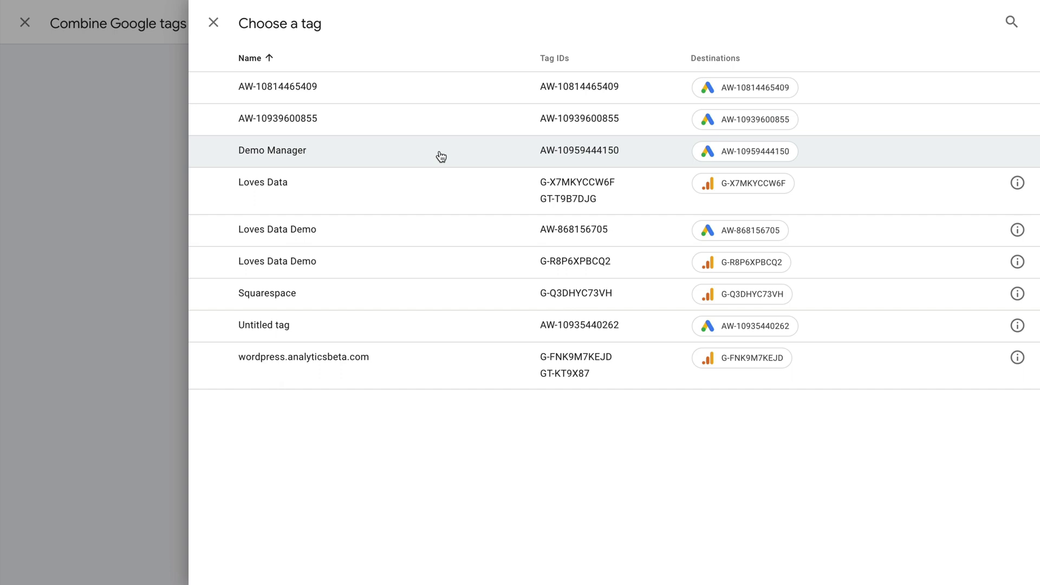
click(452, 262)
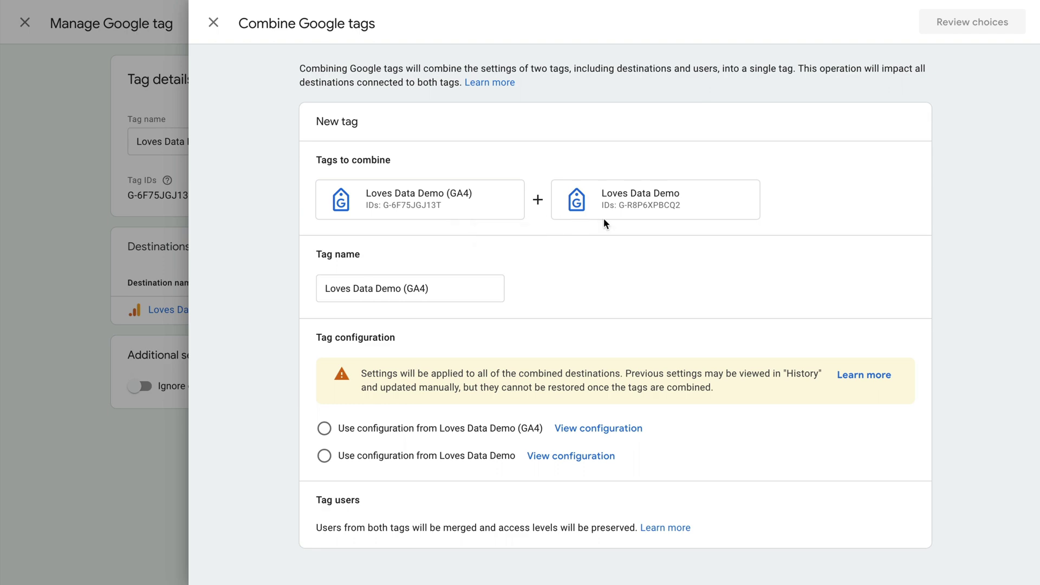
click(213, 25)
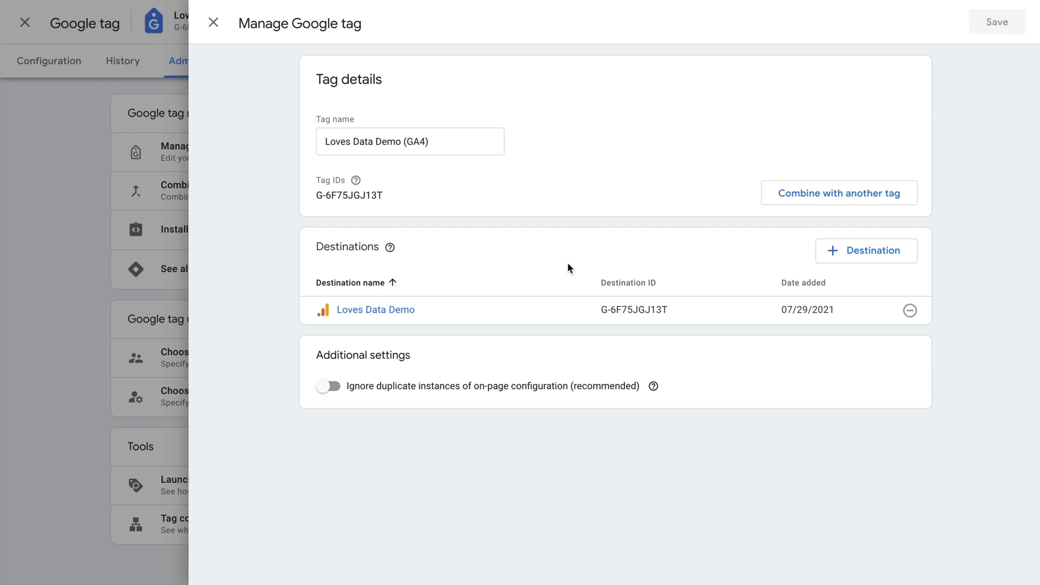
click(838, 260)
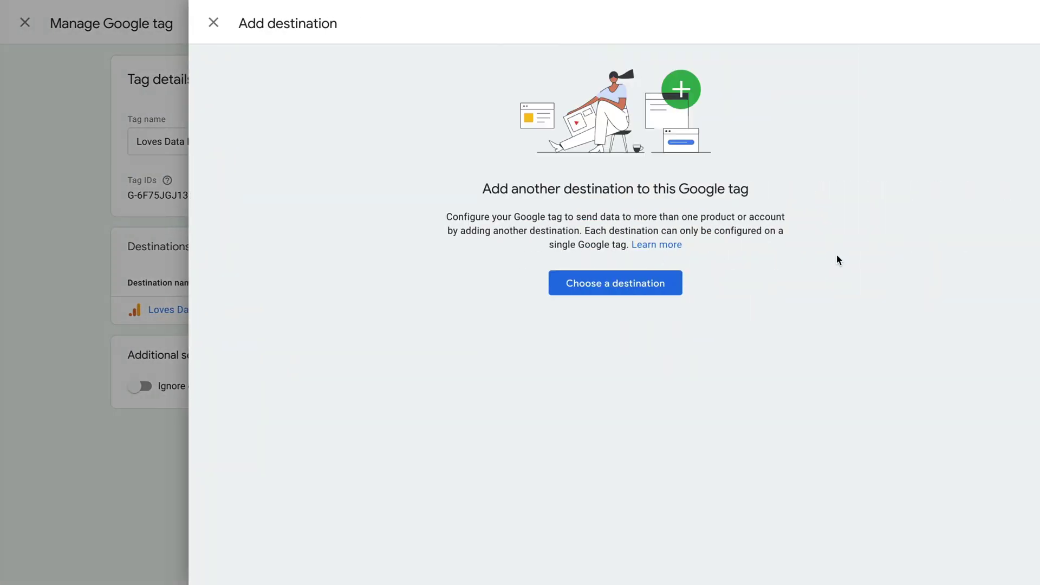
click(630, 291)
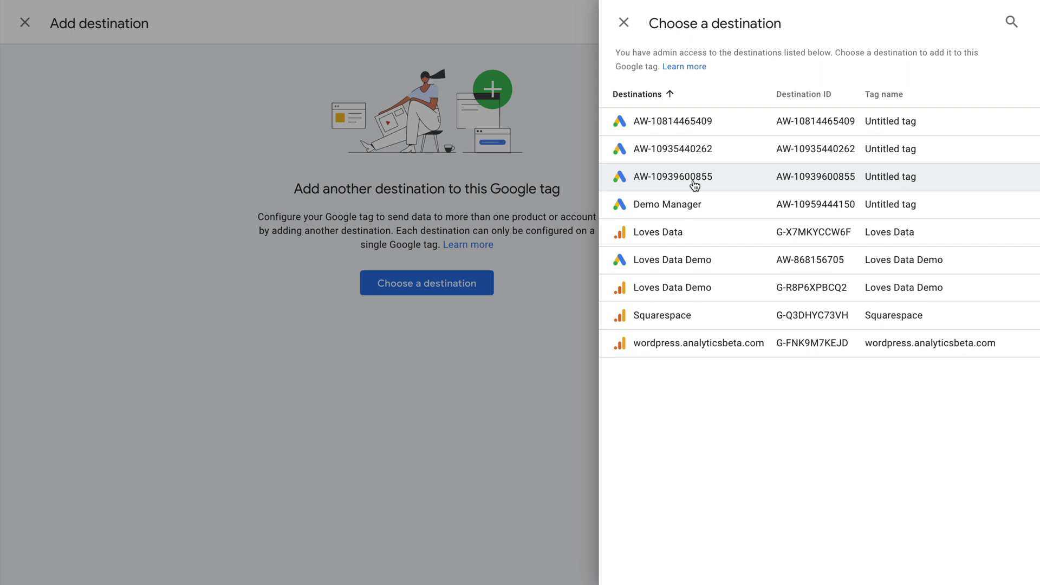
click(693, 182)
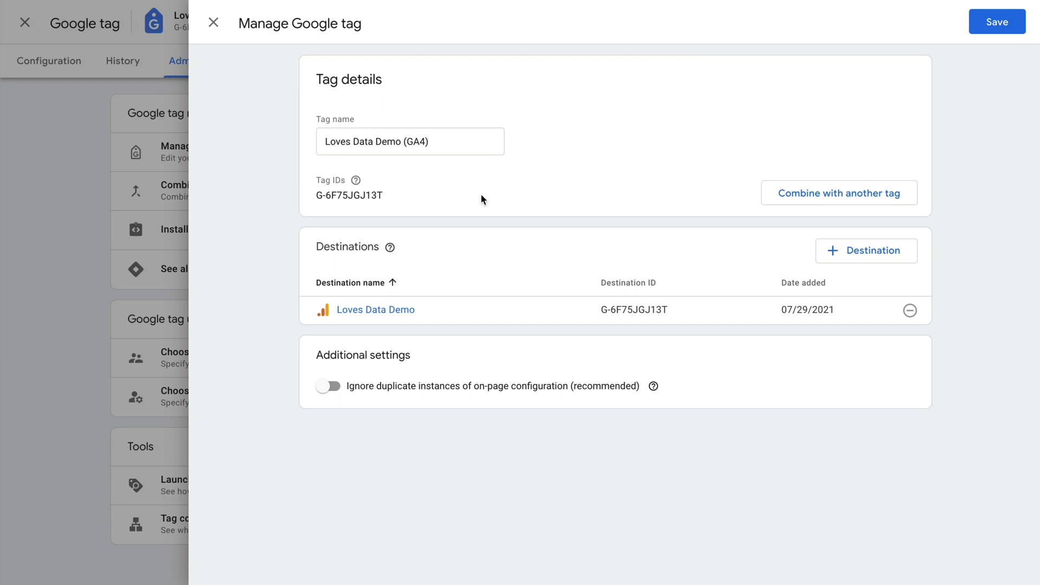
Enable 'Ignore duplicate instances of on-page configuration' under Additional settings
click(328, 387)
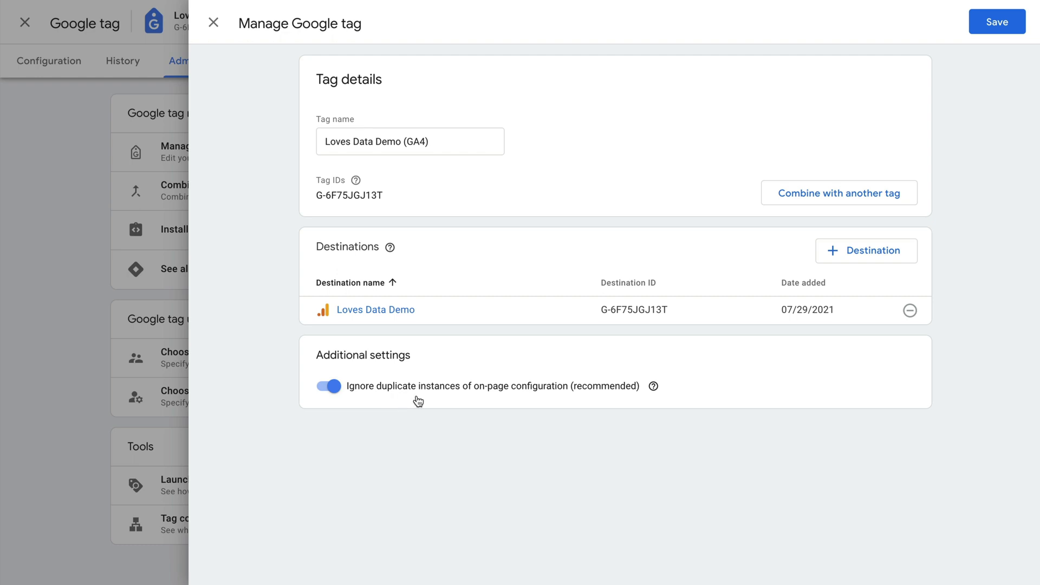